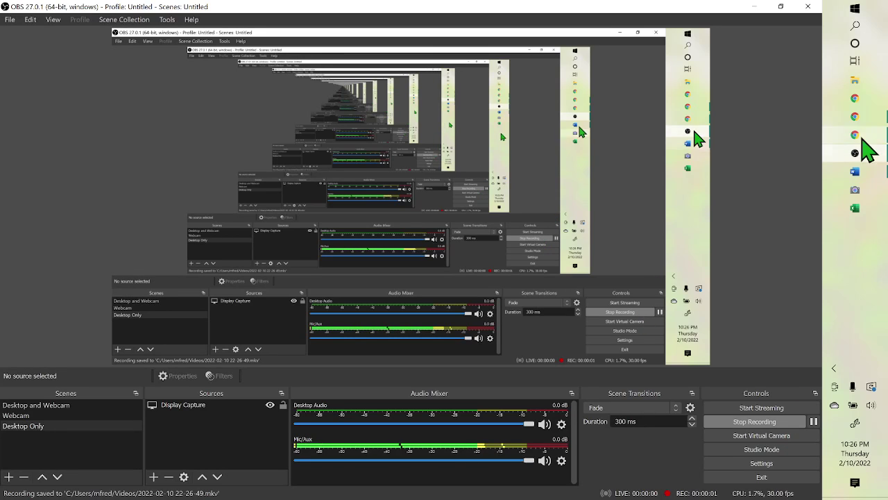
# Step: Download the Margin of Error for a Confidence Interval for a Mean Spreadsheet from the Canvas course, open it in Excel and enable editing
pyautogui.click(857, 116)
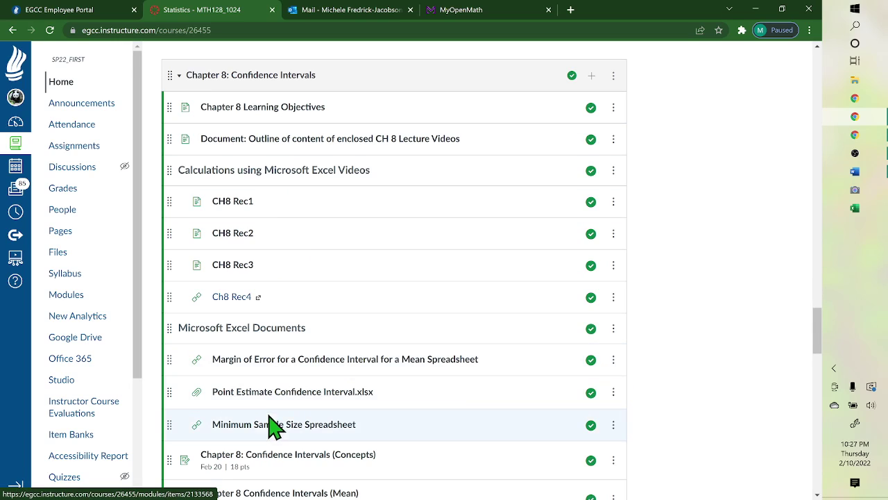
pyautogui.click(281, 365)
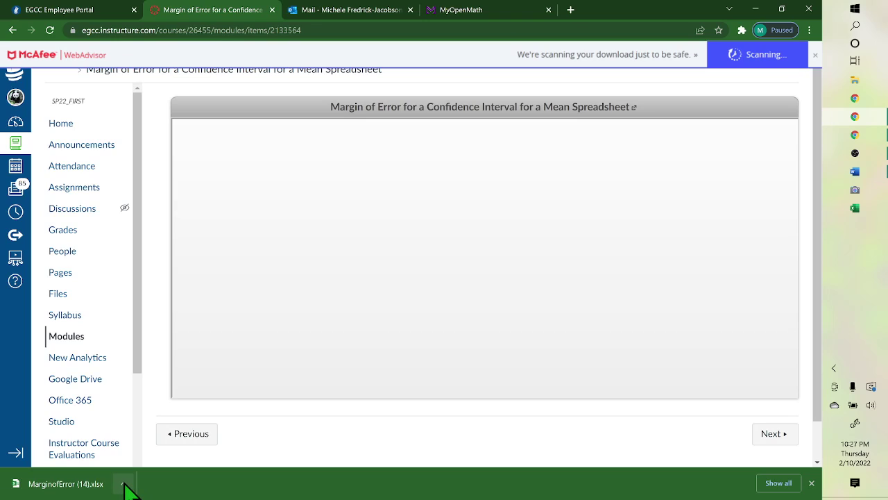
pyautogui.click(124, 484)
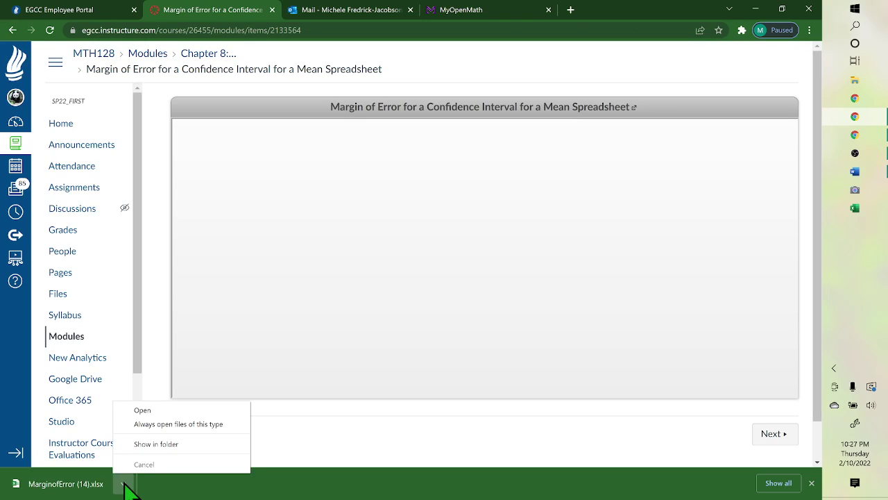
pyautogui.click(145, 411)
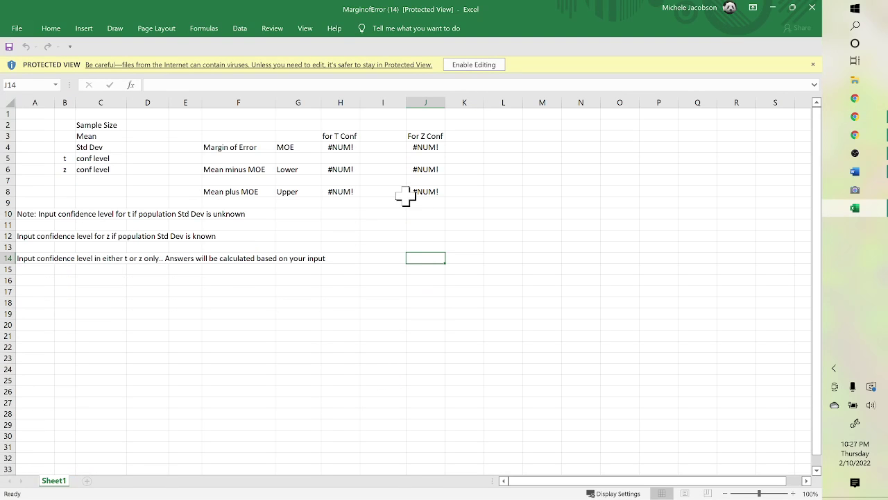
pyautogui.click(481, 67)
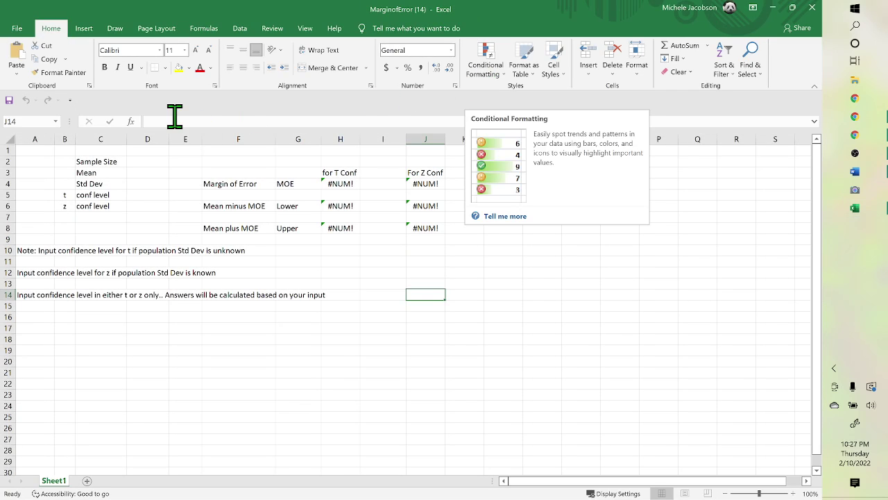
# Step: Enter a sample size of 100, a mean of 25 and a standard deviation of 2.3
pyautogui.click(139, 161)
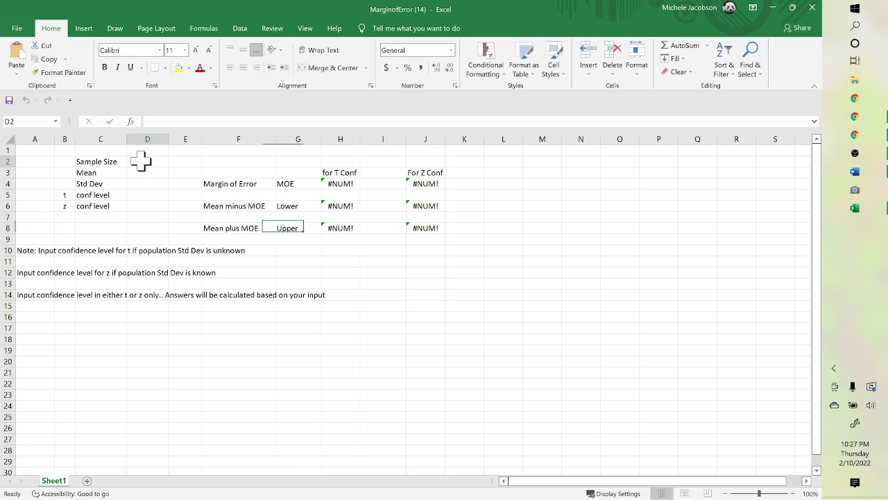
pyautogui.write('100')
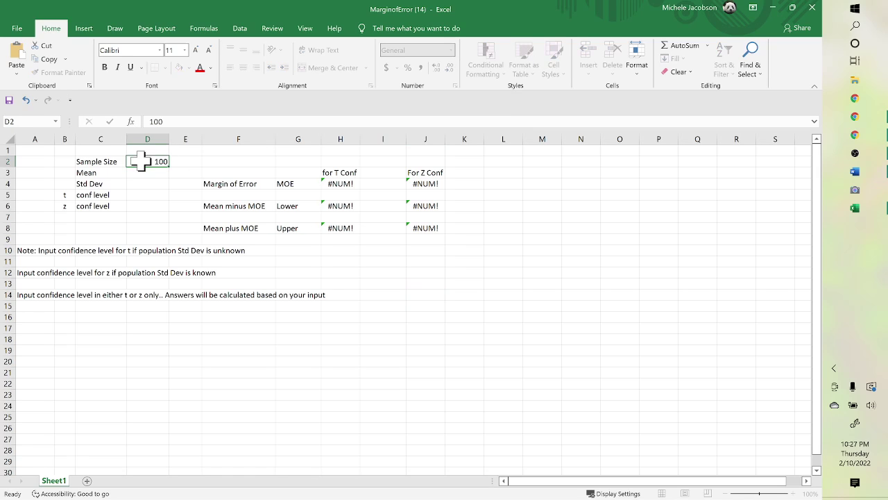
pyautogui.press('Return')
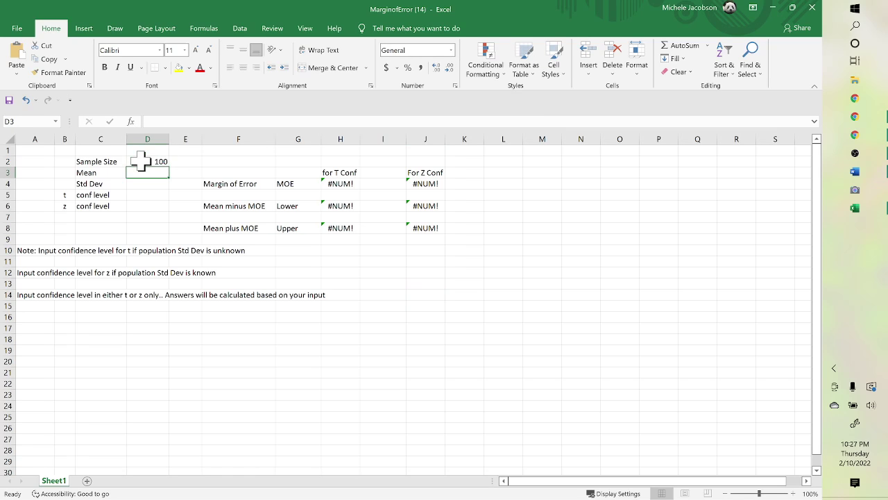
pyautogui.write('25')
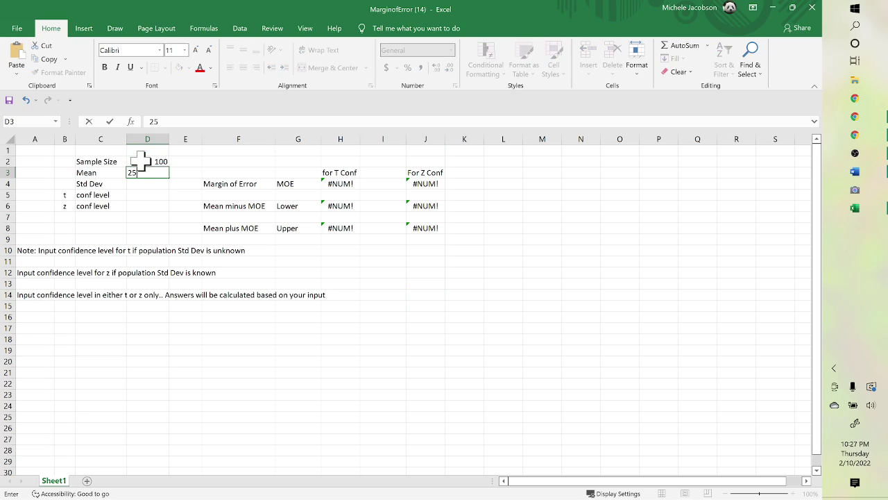
pyautogui.press('Return')
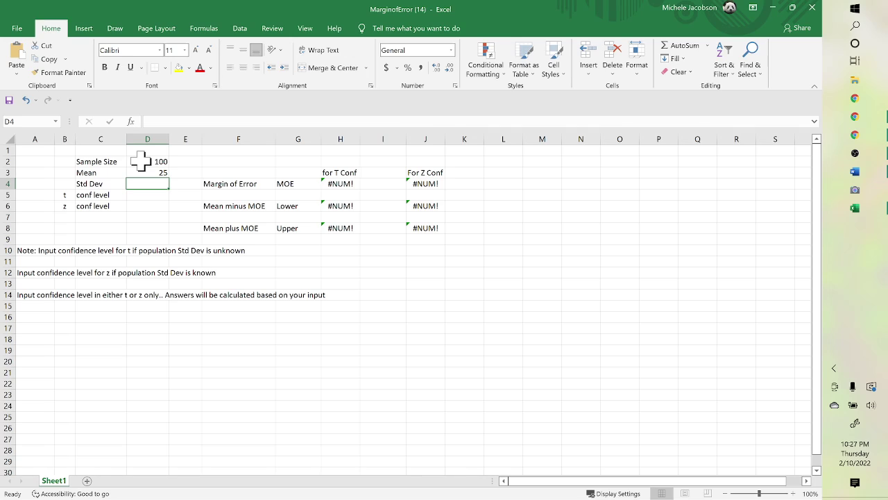
pyautogui.write('2.3')
pyautogui.press('Return')
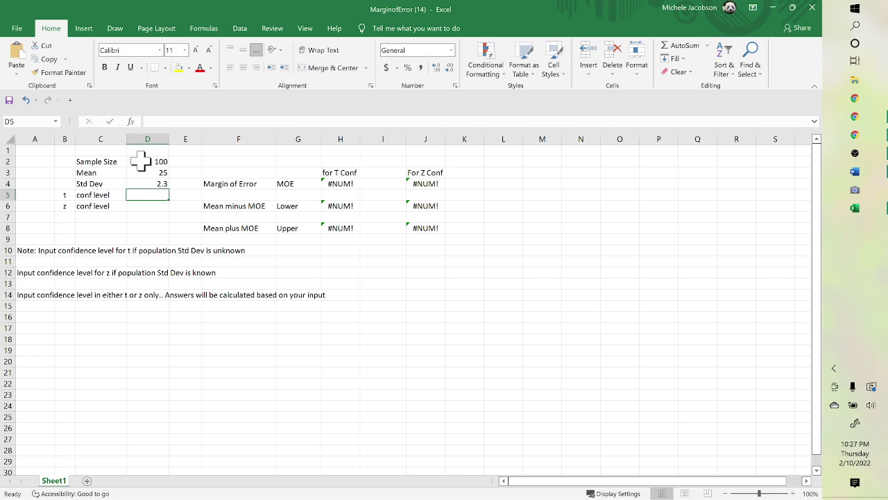
# Step: Leave the t confidence level blank and enter .1 as the z confidence level
pyautogui.press('Return')
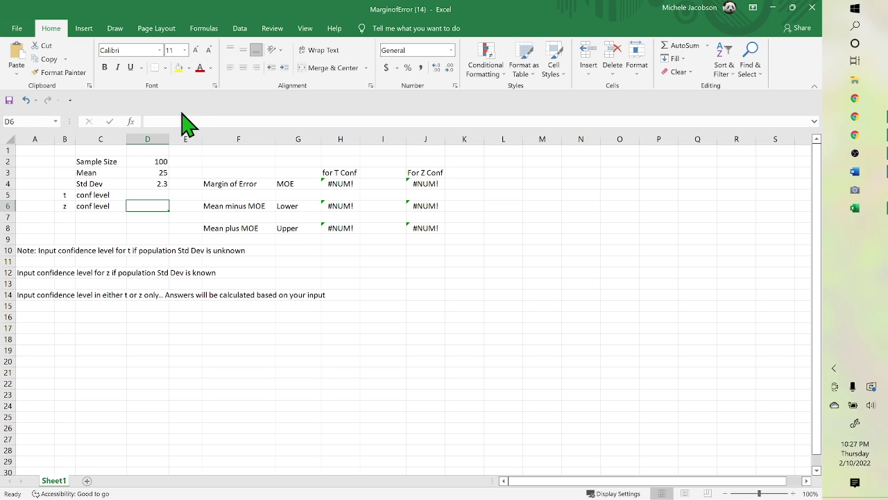
pyautogui.write('.1')
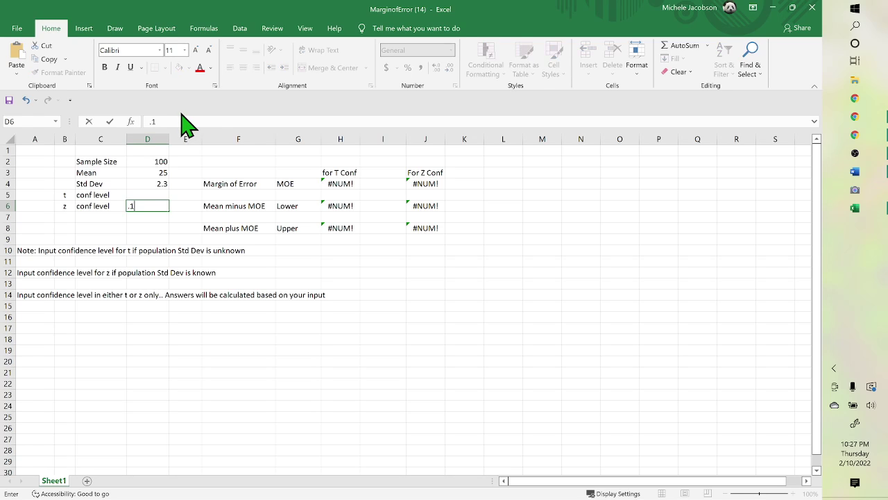
pyautogui.press('Return')
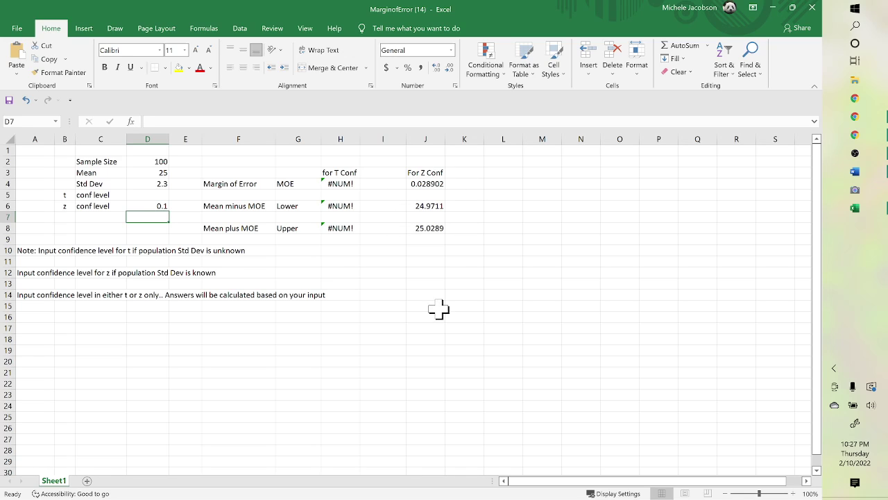
# Step: Clear the z confidence level and enter .1 as the t confidence level instead
pyautogui.click(156, 205)
pyautogui.press('BackSpace')
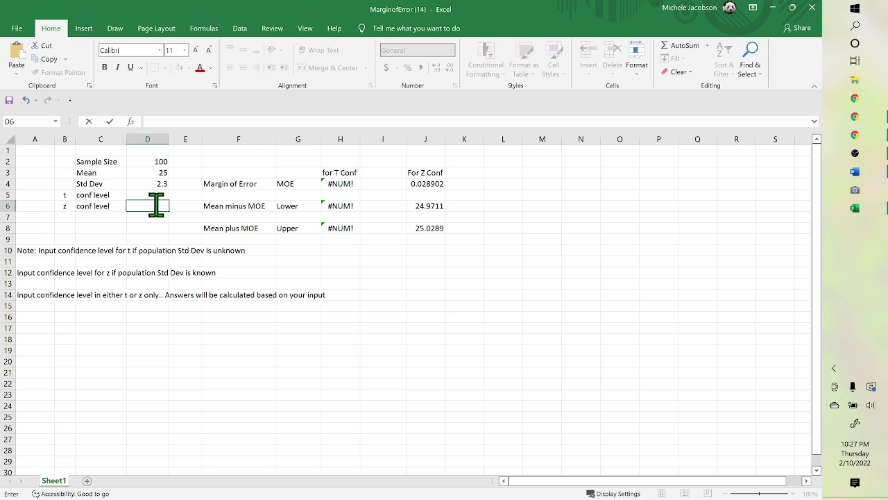
pyautogui.press('Up')
pyautogui.write('.')
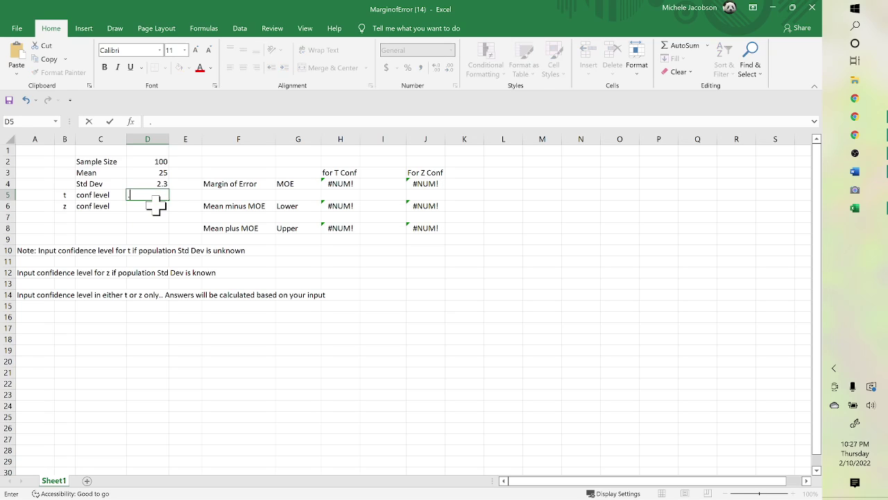
pyautogui.write('1')
pyautogui.press('Return')
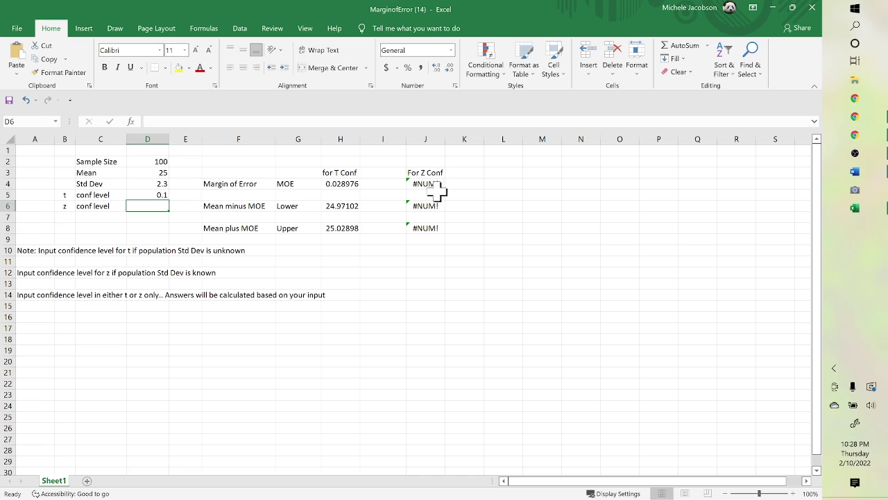
# Step: Close the MarginofError workbook without saving and return to the course home page in Canvas
pyautogui.click(813, 9)
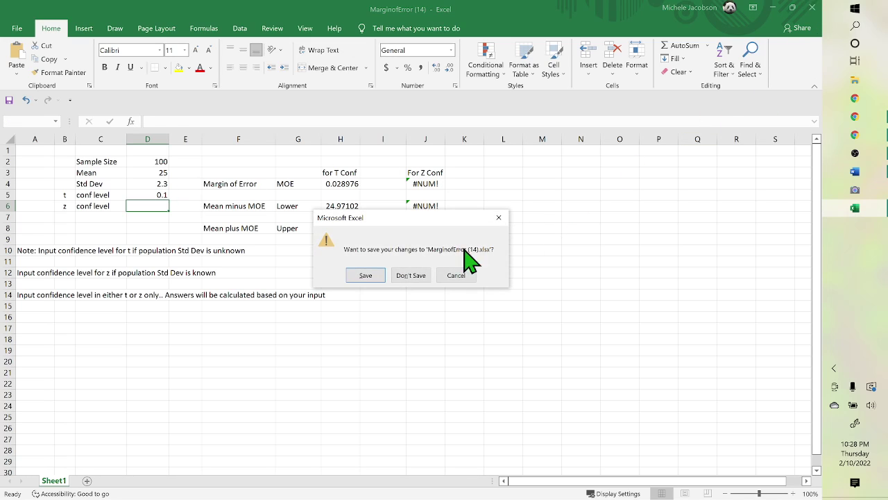
pyautogui.click(417, 275)
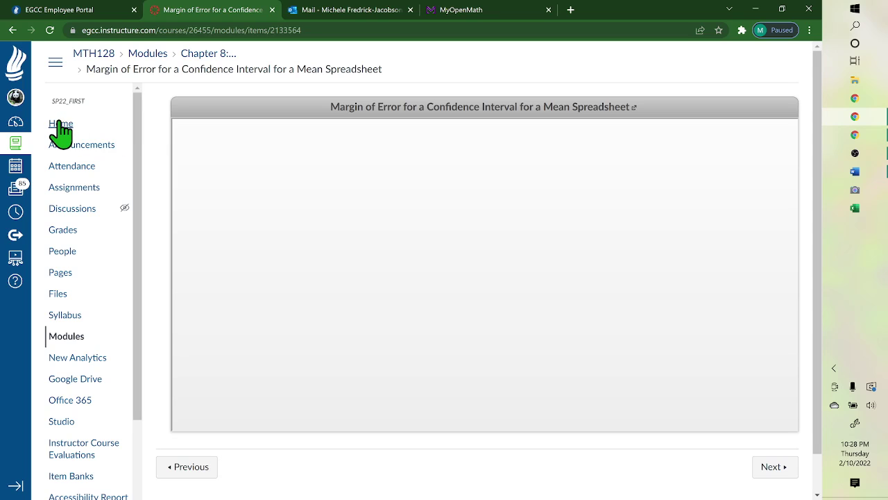
pyautogui.click(60, 125)
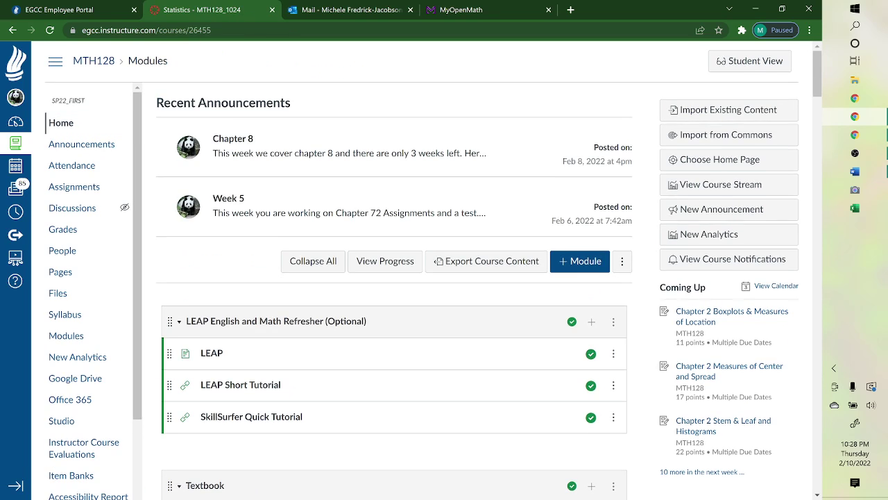
# Step: Download the Point Estimate Confidence Interval.xlsx file from the Chapter 8 module, open it in Excel and enable editing
pyautogui.scroll(-12, 395, 278)
pyautogui.scroll(-9, 395, 269)
pyautogui.scroll(-7, 395, 277)
pyautogui.scroll(-5, 394, 277)
pyautogui.scroll(-3, 394, 278)
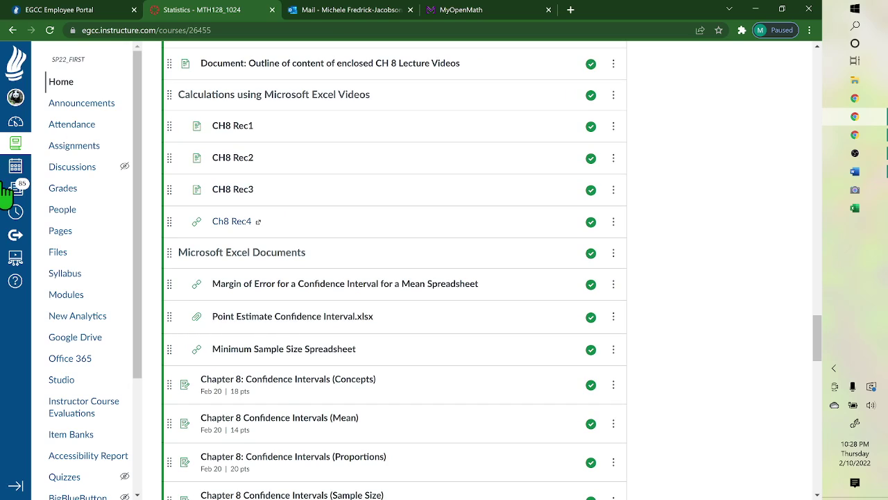
pyautogui.click(289, 327)
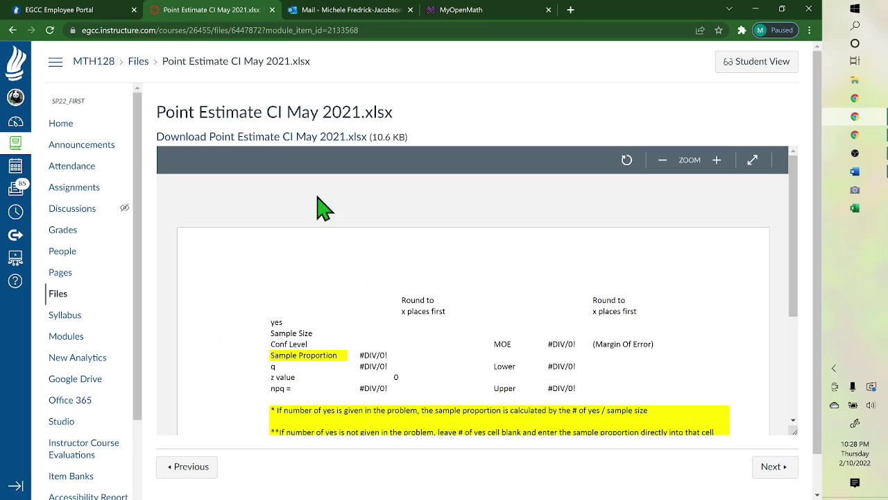
pyautogui.click(297, 138)
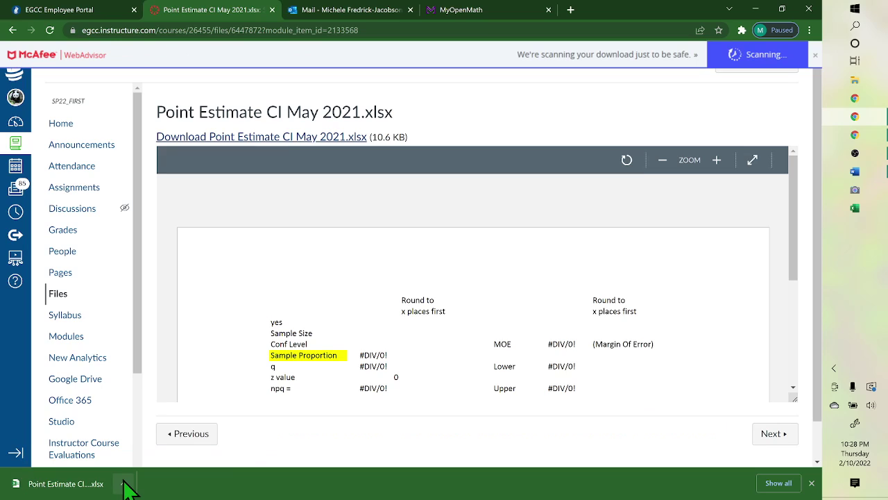
pyautogui.click(123, 485)
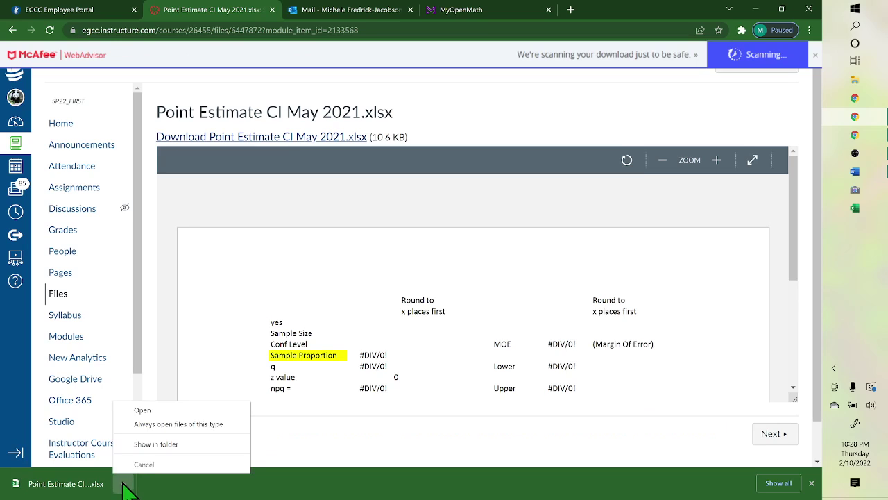
pyautogui.click(143, 411)
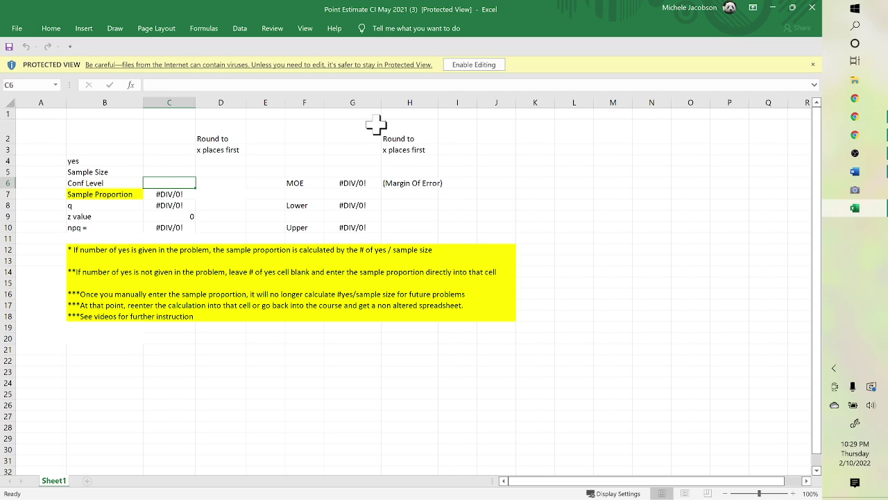
pyautogui.click(475, 64)
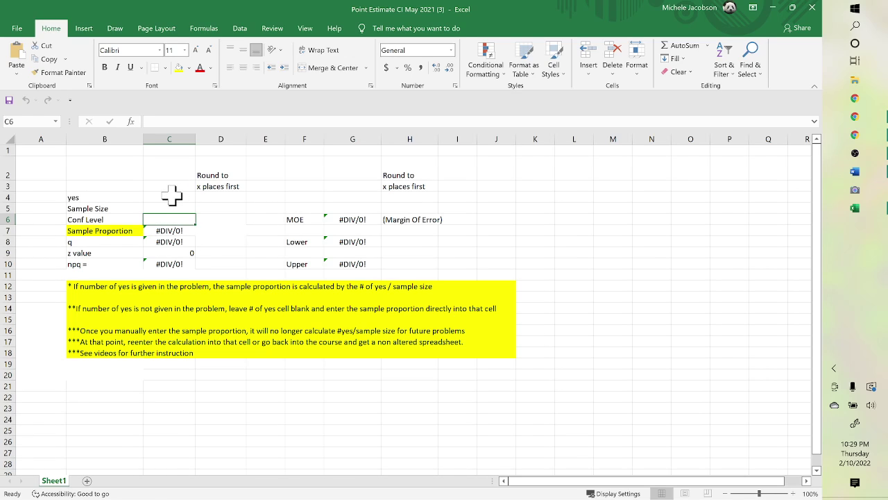
# Step: Enter 50 for yes, 120 for the sample size and .9 for the confidence level
pyautogui.click(172, 196)
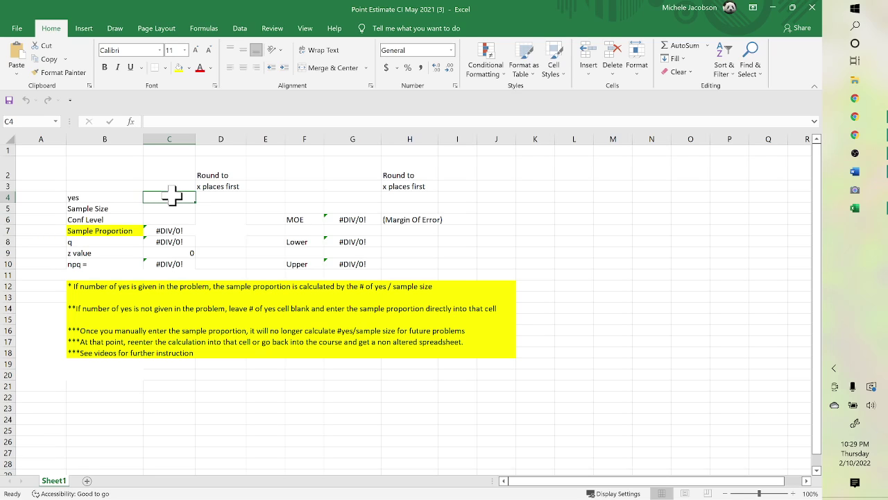
pyautogui.write('50')
pyautogui.press('Return')
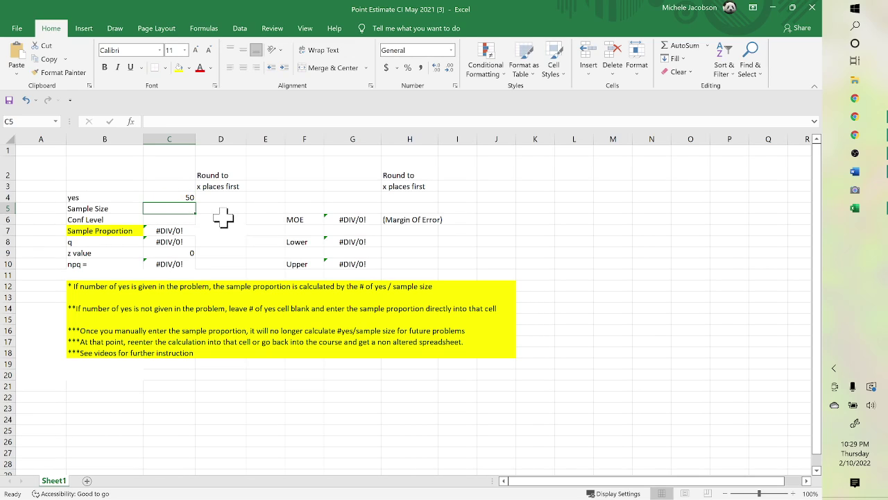
pyautogui.write('120')
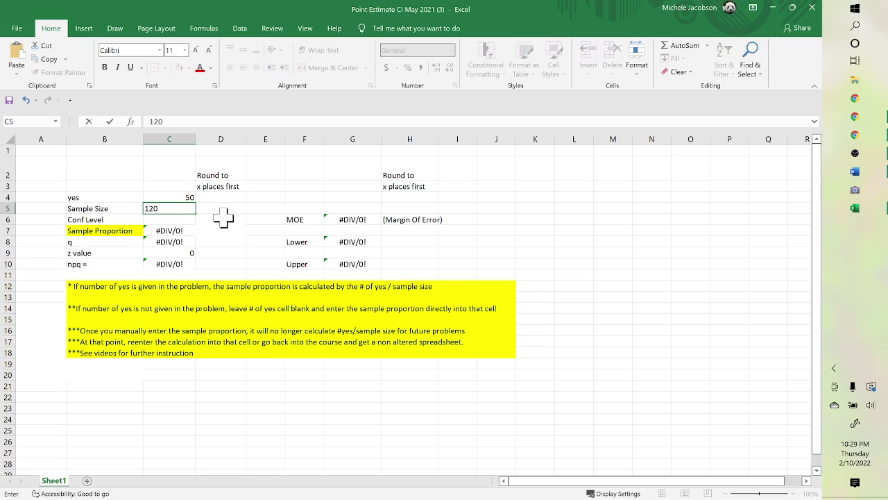
pyautogui.press('Return')
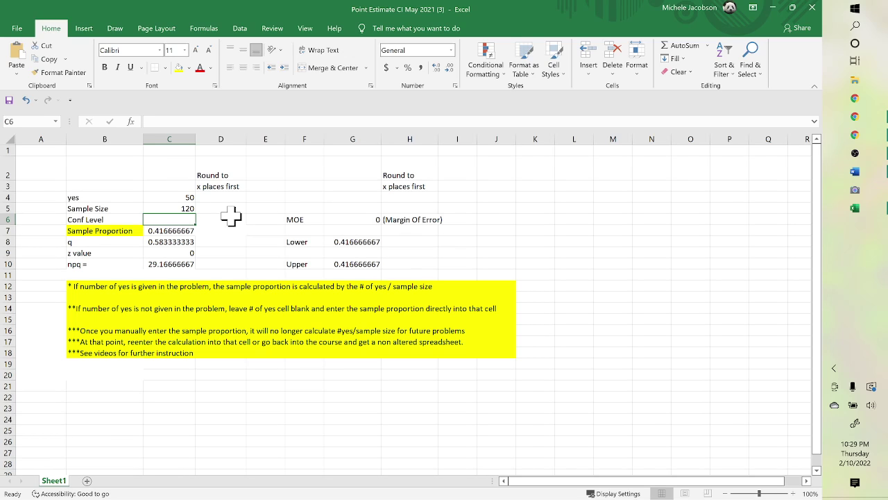
pyautogui.write('.9')
pyautogui.press('Return')
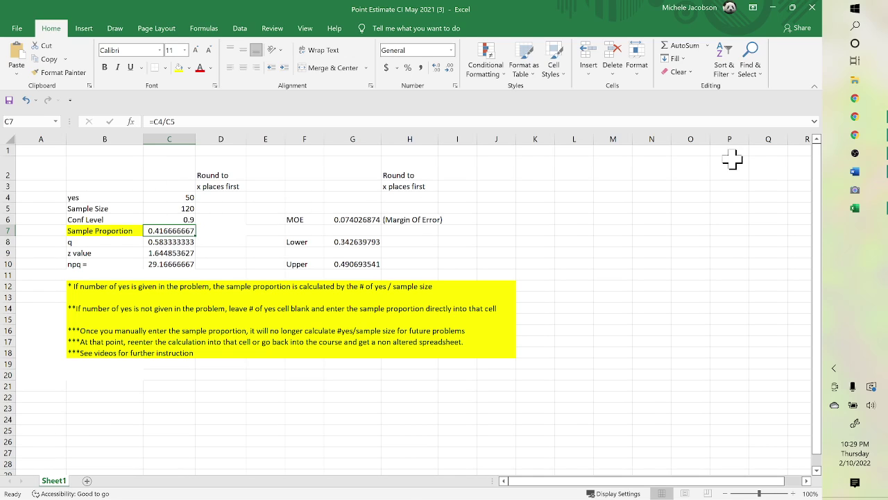
# Step: Close the Point Estimate workbook without saving and return to the course home page in Canvas
pyautogui.click(812, 9)
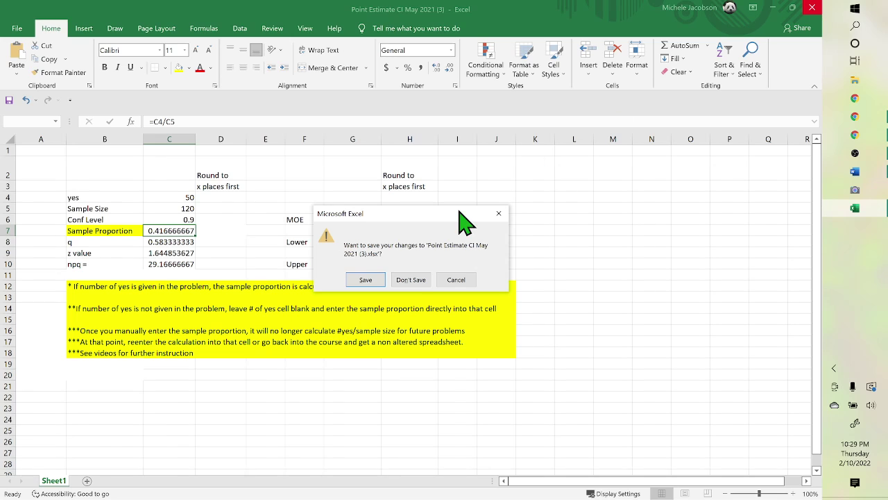
pyautogui.click(409, 280)
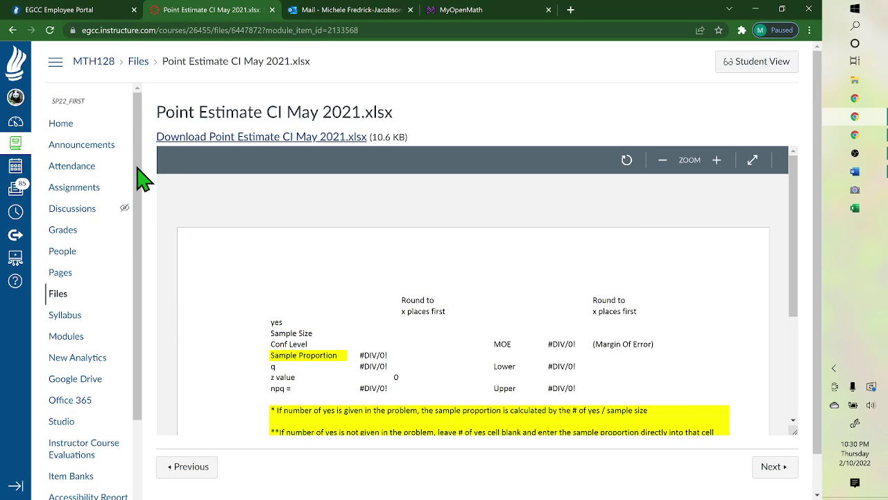
pyautogui.click(61, 125)
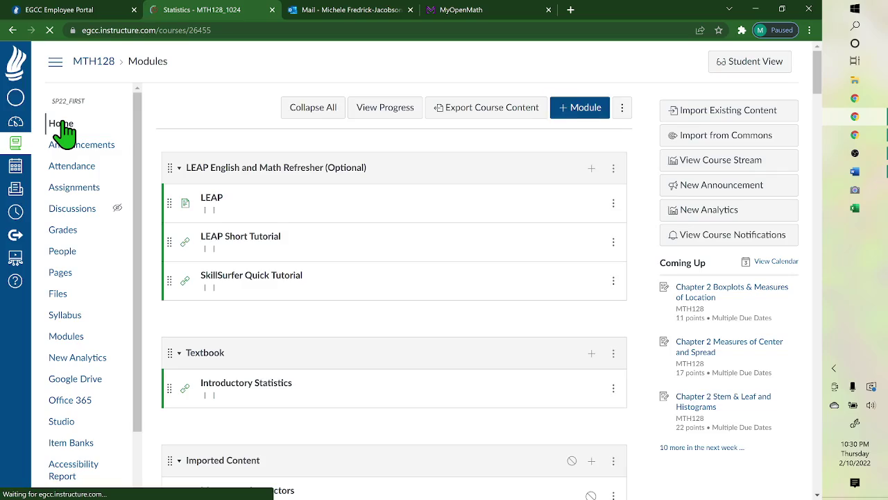
# Step: Download the Minimum Sample Size Spreadsheet from the Chapter 8 module, open it in Excel and enable editing
pyautogui.scroll(-20, 62, 125)
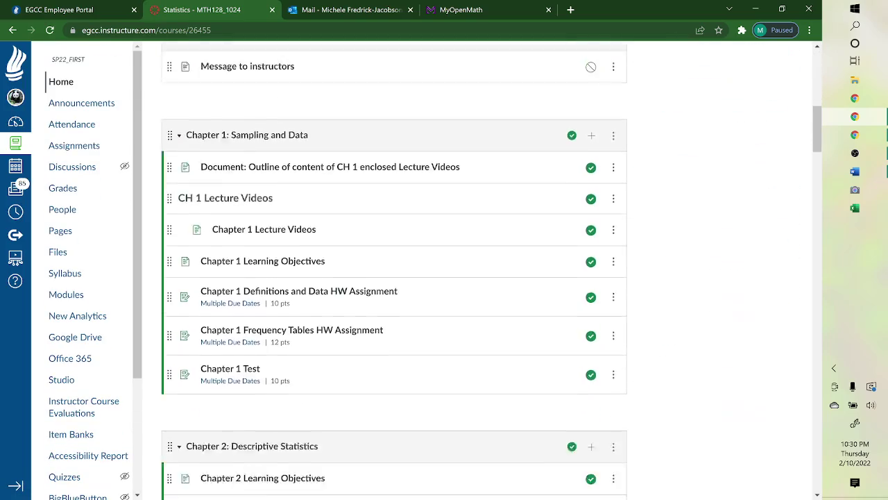
pyautogui.scroll(-20, 394, 271)
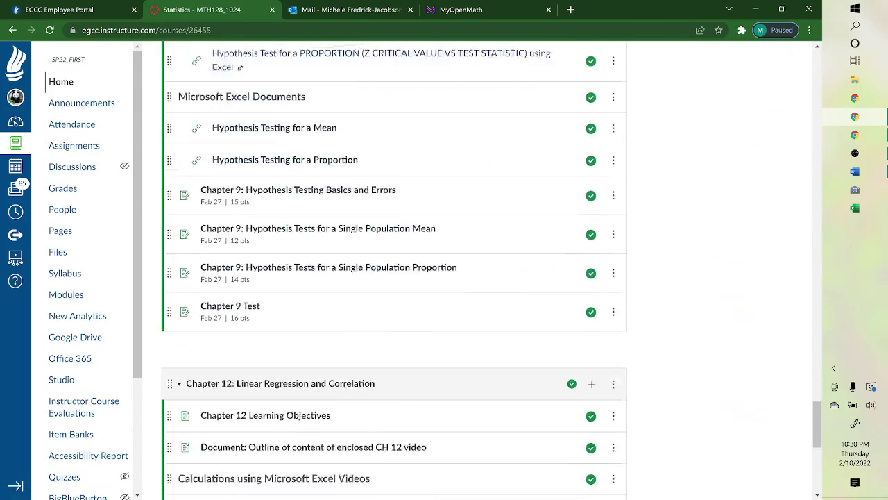
pyautogui.scroll(8, 394, 271)
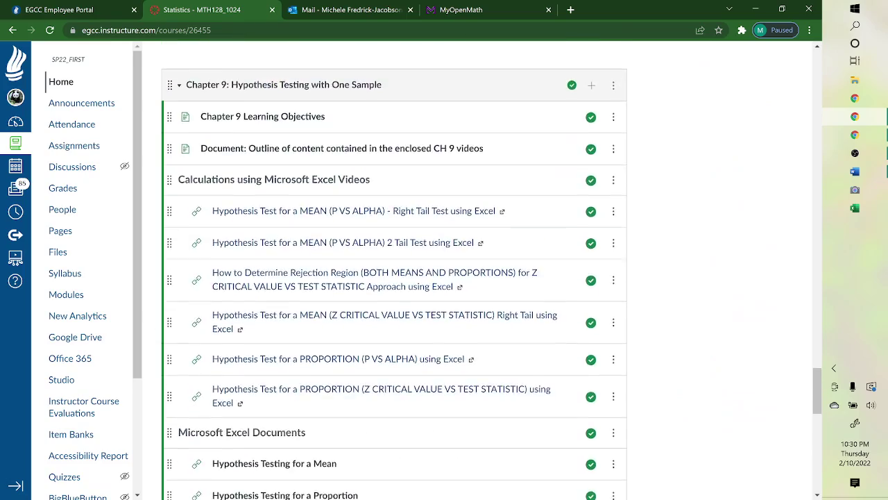
pyautogui.scroll(2, 394, 271)
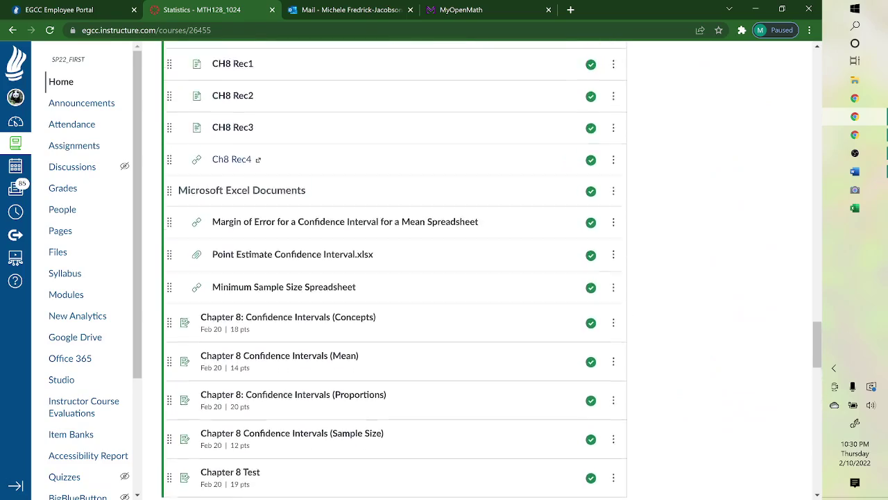
pyautogui.click(285, 292)
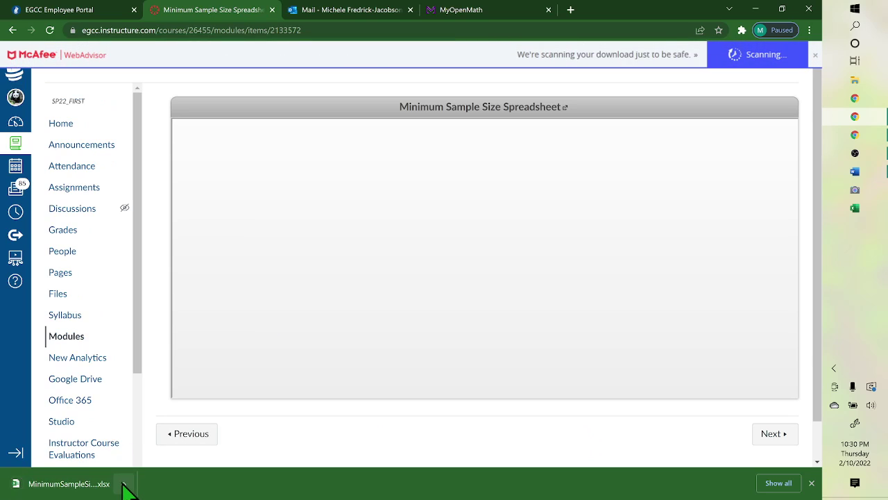
pyautogui.click(123, 480)
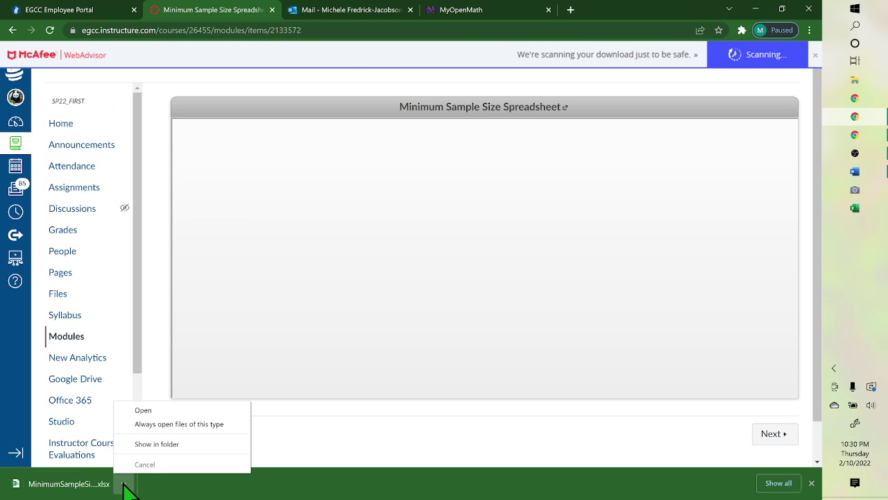
pyautogui.click(156, 411)
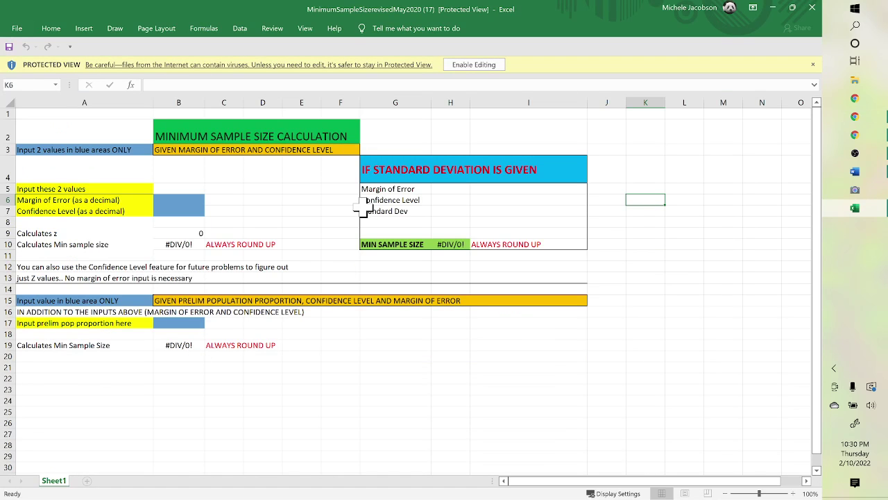
pyautogui.click(486, 66)
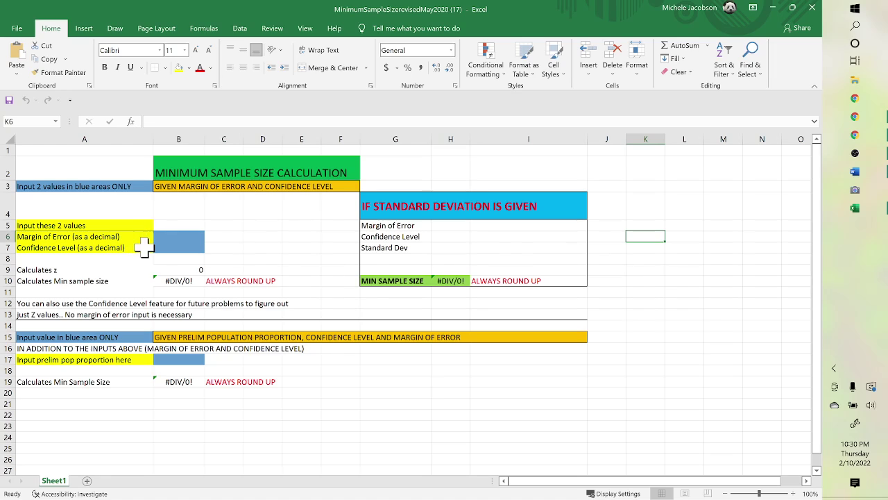
# Step: Enter 2 for the margin of error and .9 for the confidence level in the blue input cells
pyautogui.click(180, 237)
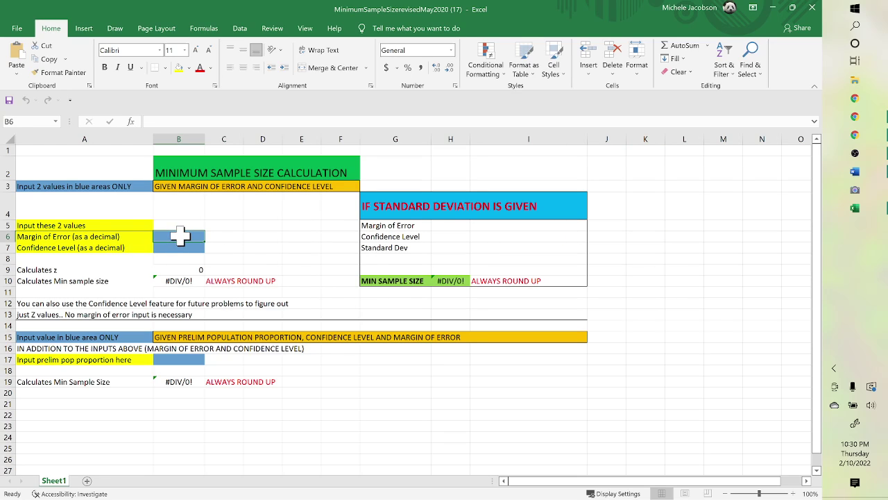
pyautogui.write('2')
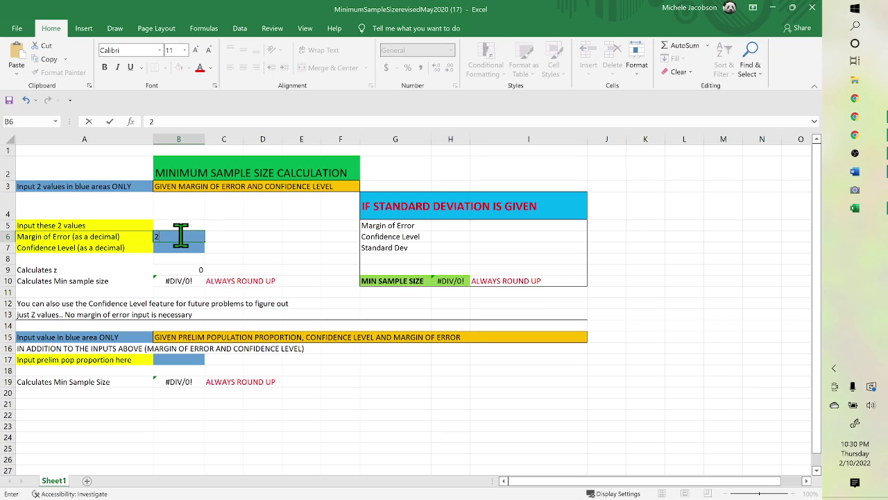
pyautogui.press('Return')
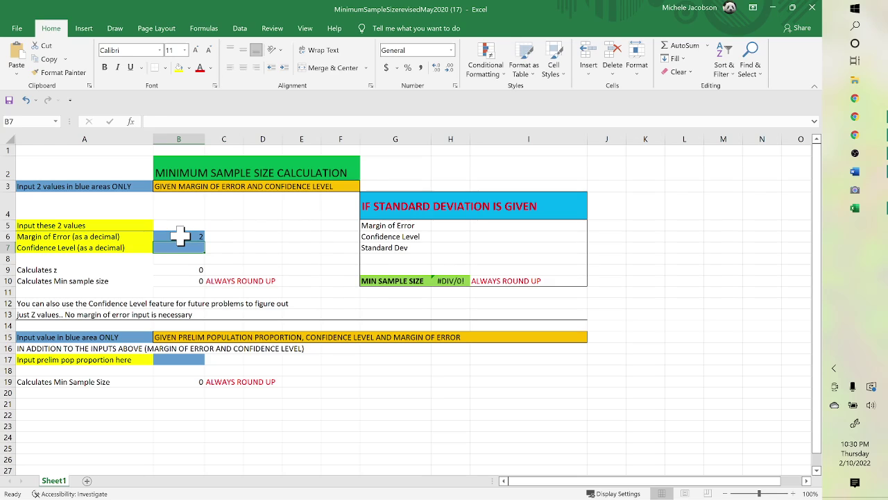
pyautogui.write('.9')
pyautogui.press('Return')
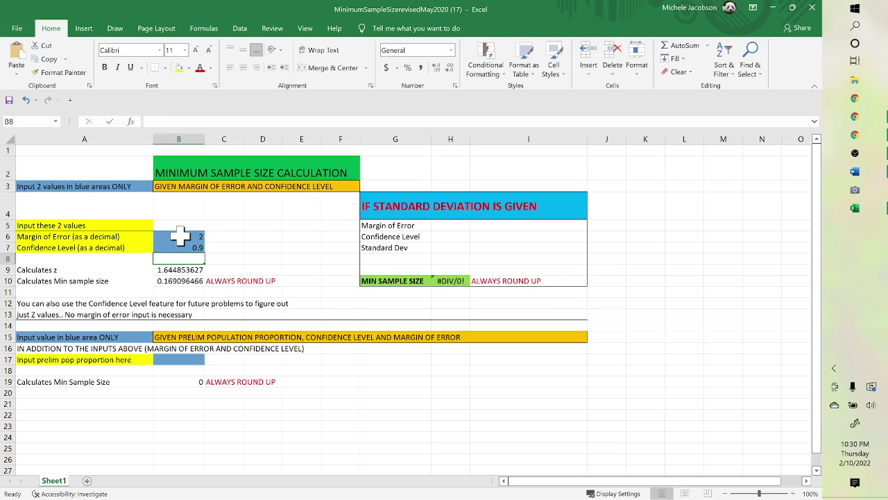